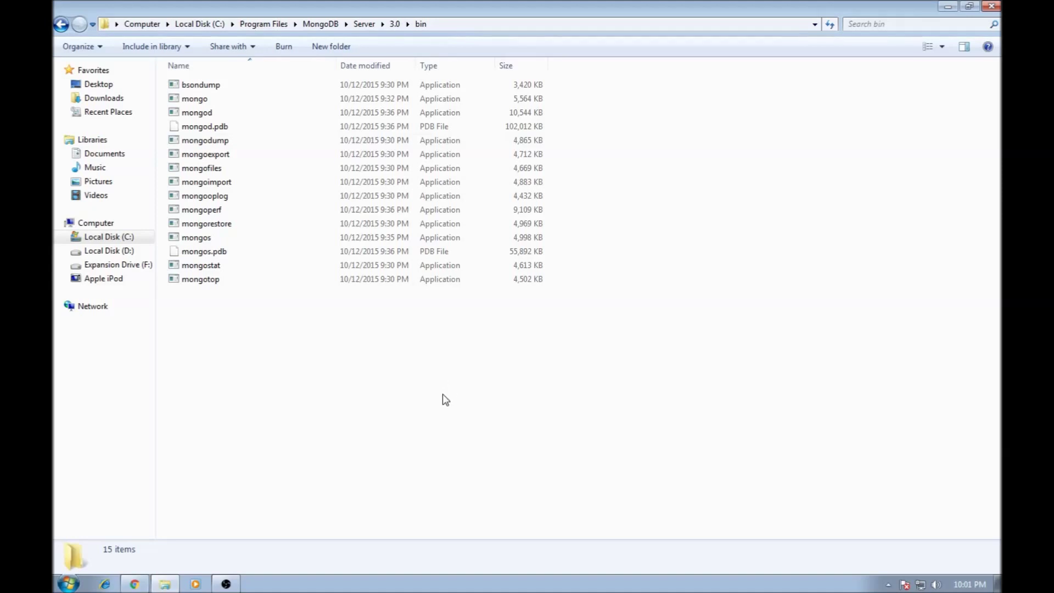
# Copy the MongoDB bin folder path, then bring up Environment Variables from Computer properties.
pyautogui.click(451, 24)
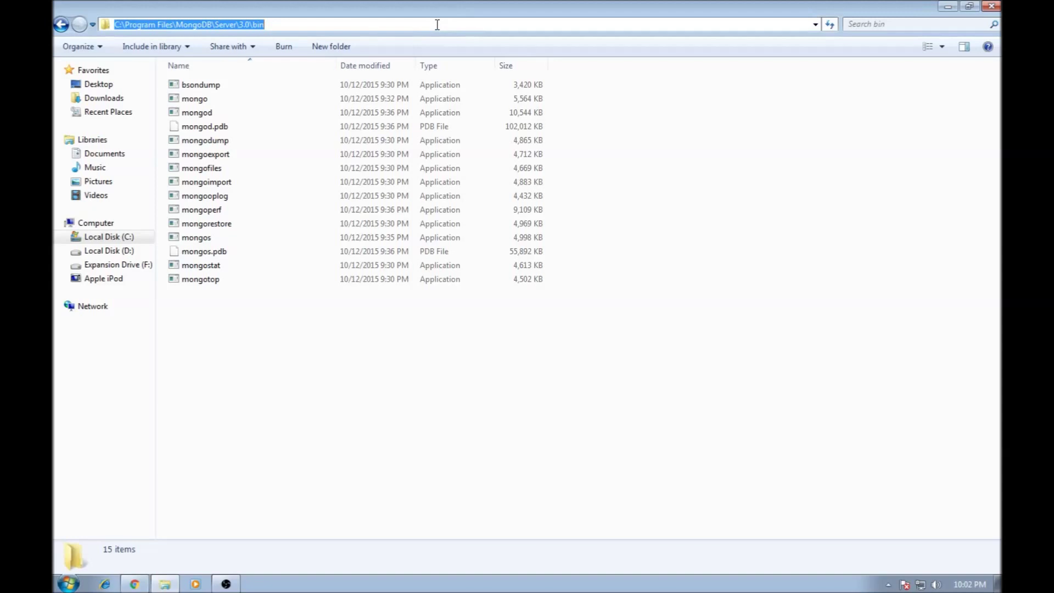
pyautogui.click(67, 584)
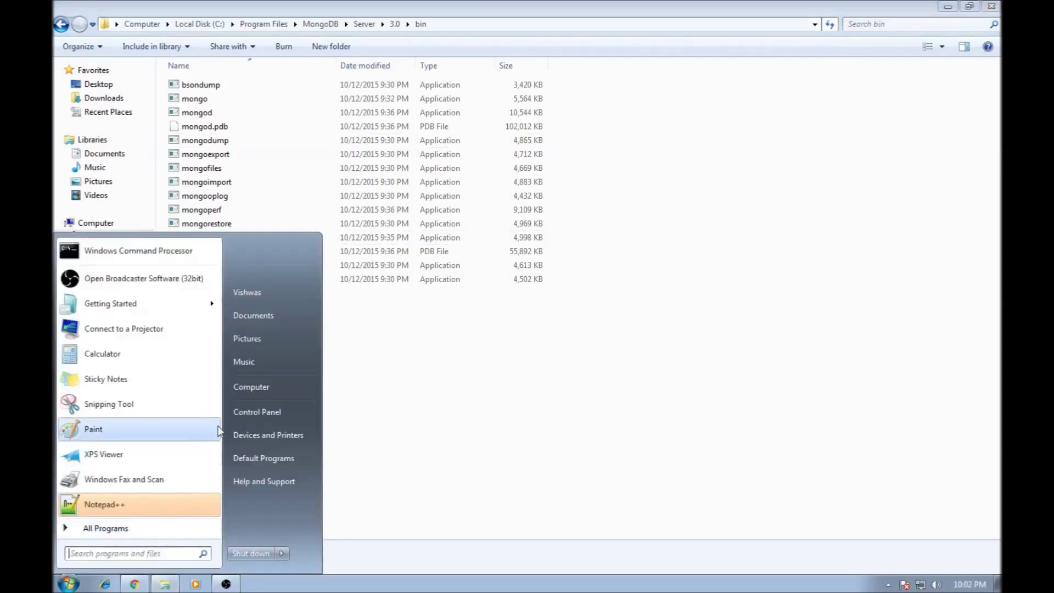
pyautogui.rightClick(249, 389)
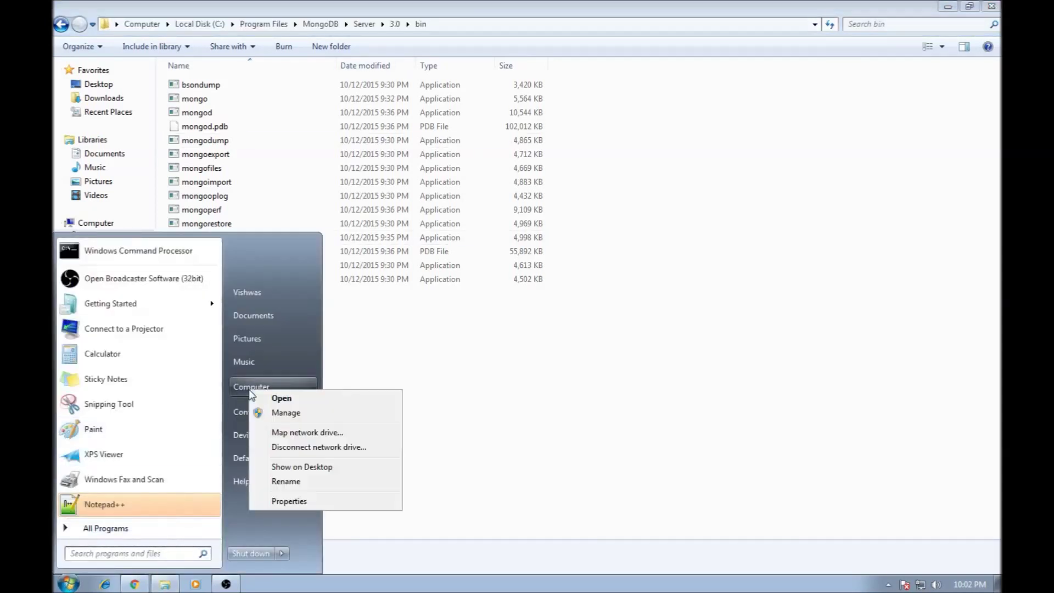
pyautogui.click(290, 501)
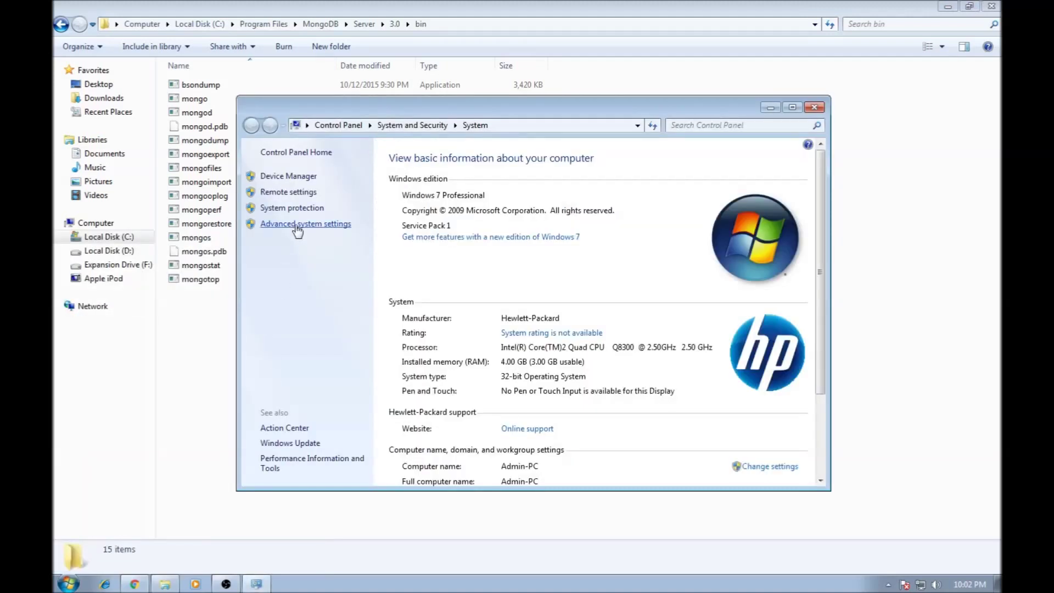
pyautogui.click(297, 227)
pyautogui.click(343, 340)
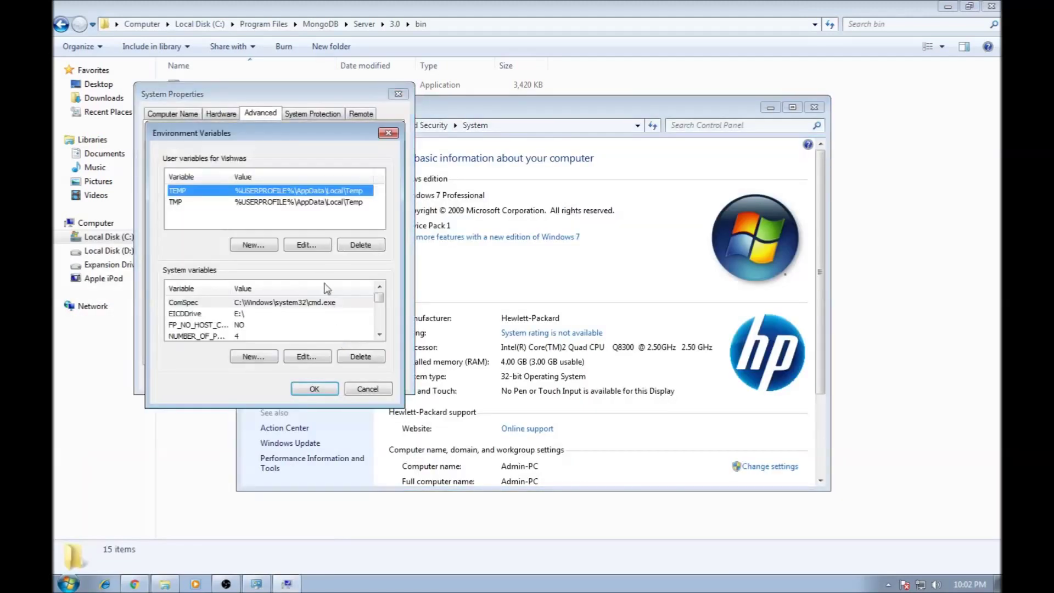
# Append ;C:\Program Files\MongoDB\Server\3.0\bin to the system Path variable and save.
pyautogui.click(380, 334)
pyautogui.click(379, 334)
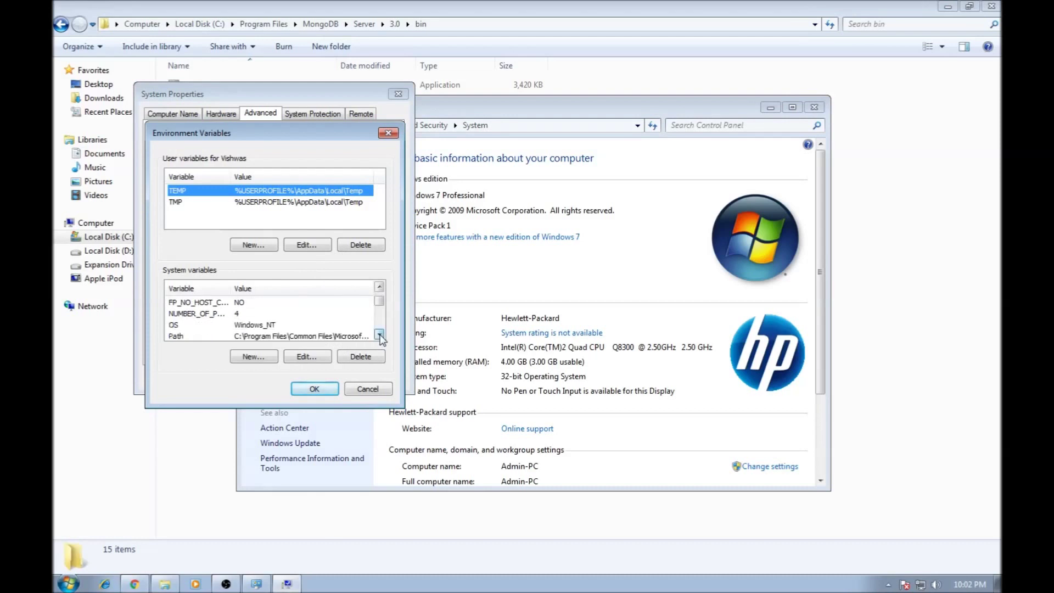
pyautogui.click(258, 325)
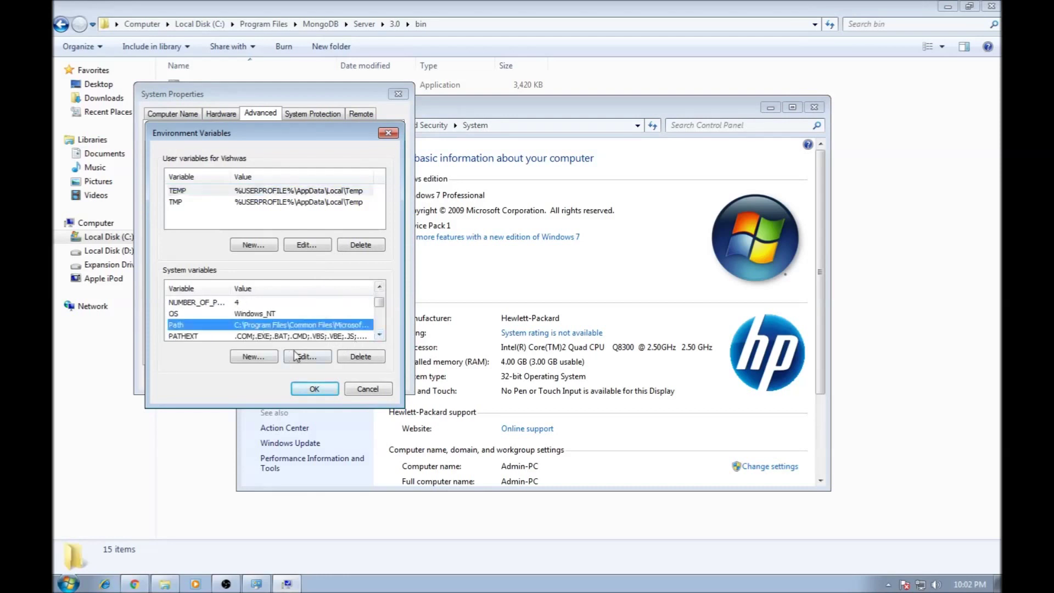
pyautogui.click(295, 355)
pyautogui.press('End')
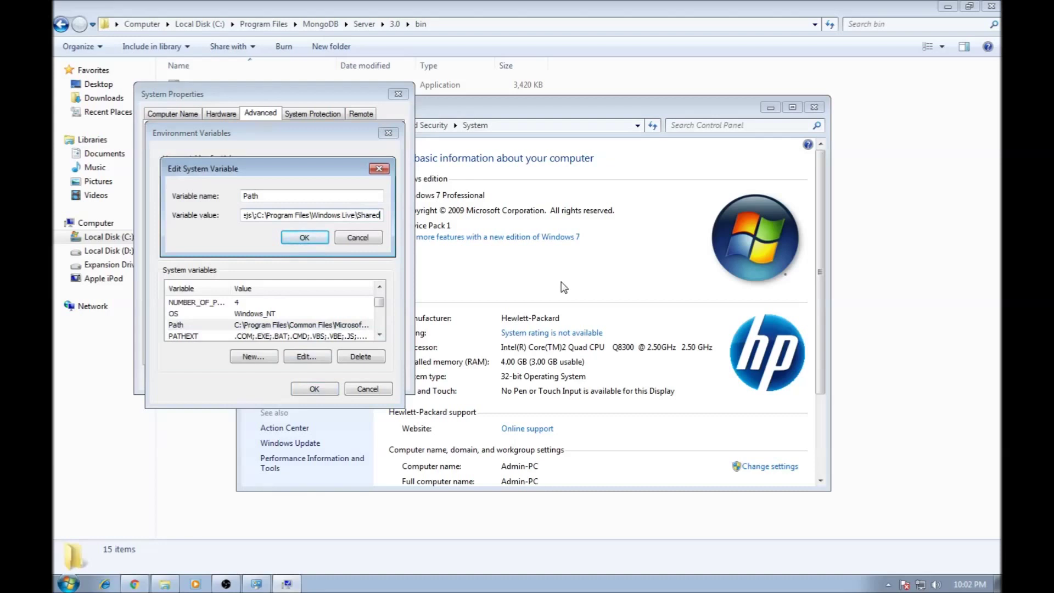
pyautogui.write(';')
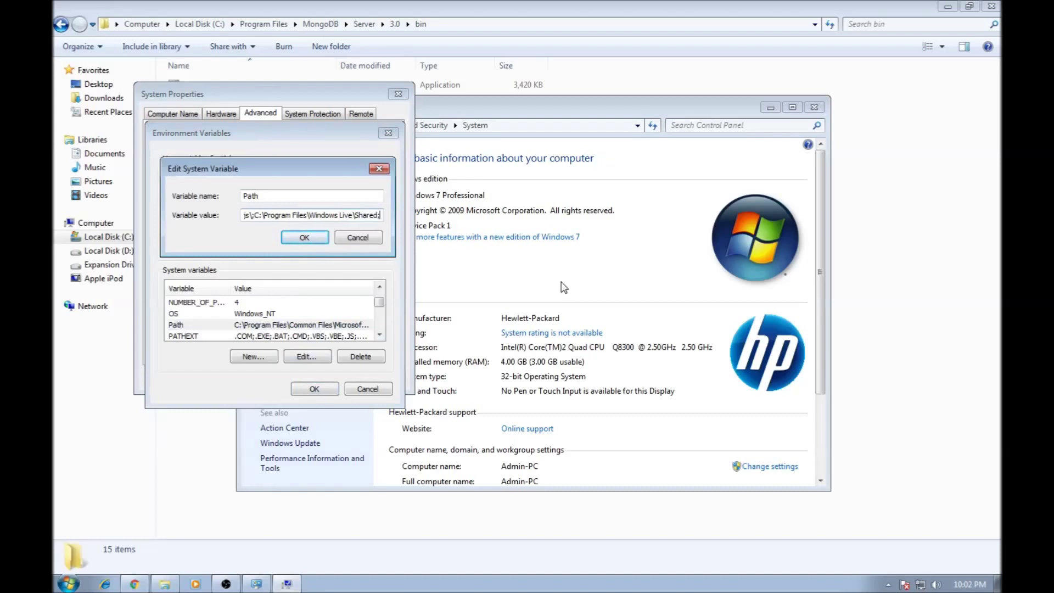
pyautogui.write('C:\\Program Files\\MongoDB\\Server\\3.0\\bin')
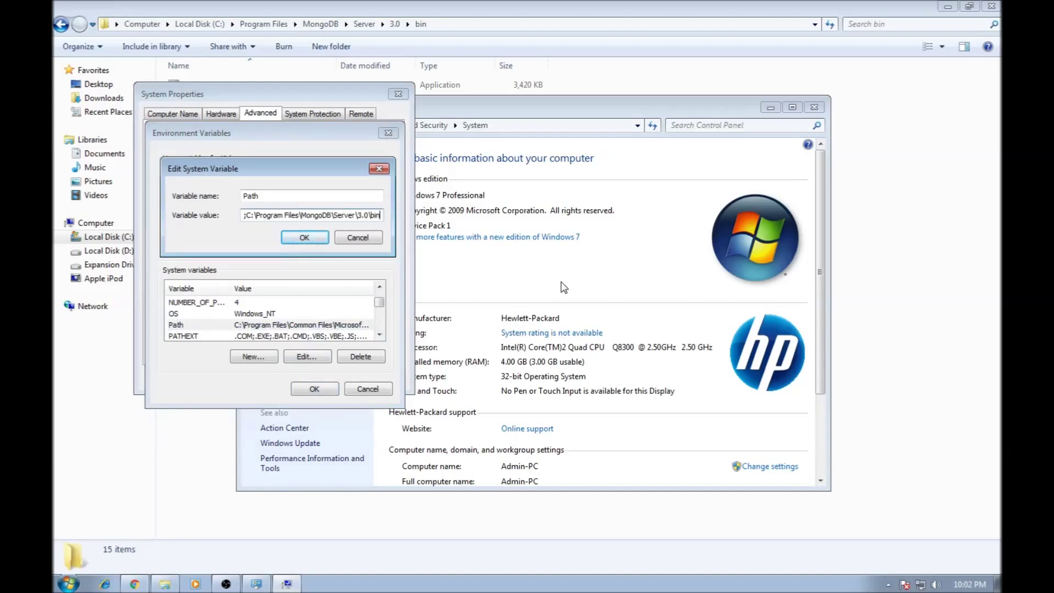
pyautogui.click(311, 240)
pyautogui.click(314, 389)
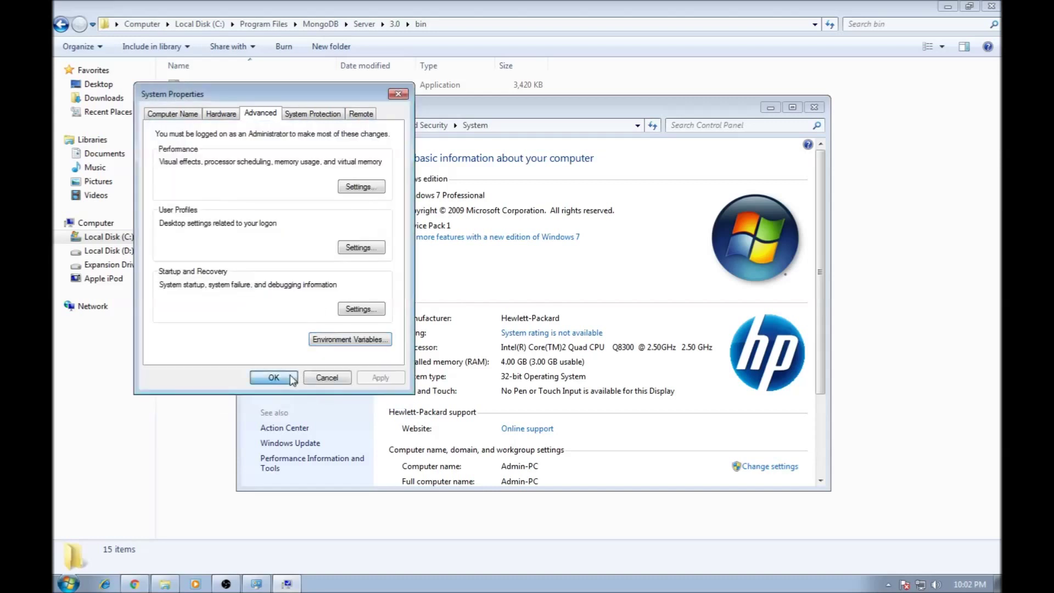
pyautogui.click(275, 379)
# Run mongod in a System32 command prompt to start the server on port 27017.
pyautogui.click(815, 107)
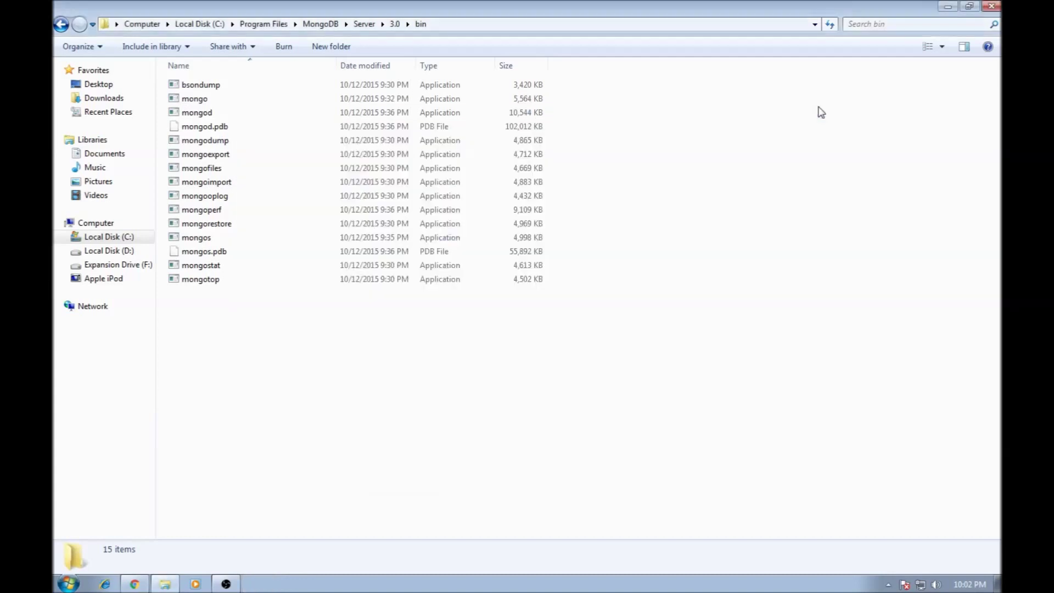
pyautogui.click(69, 584)
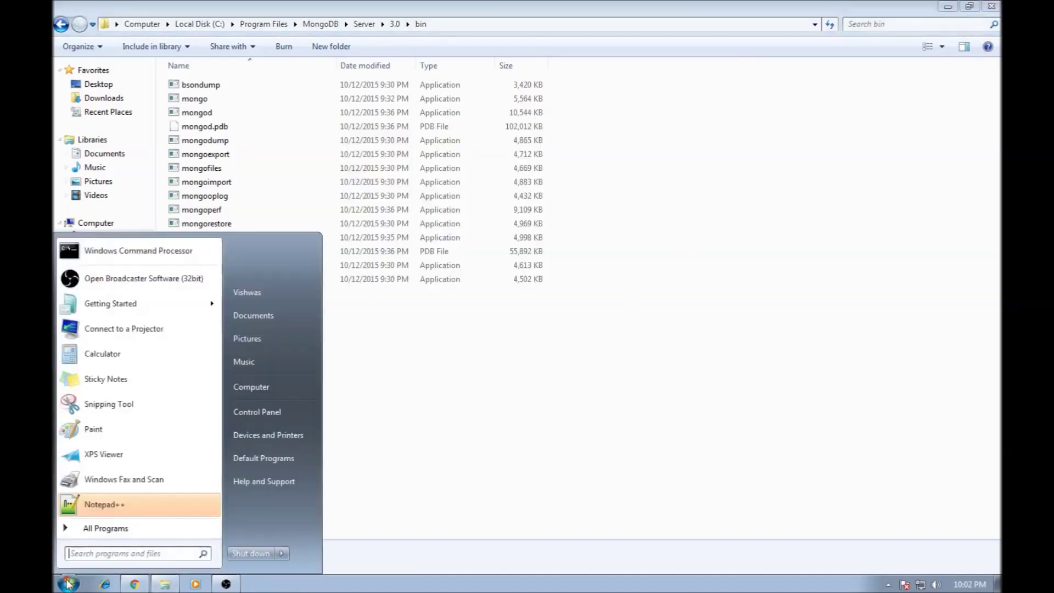
pyautogui.click(166, 258)
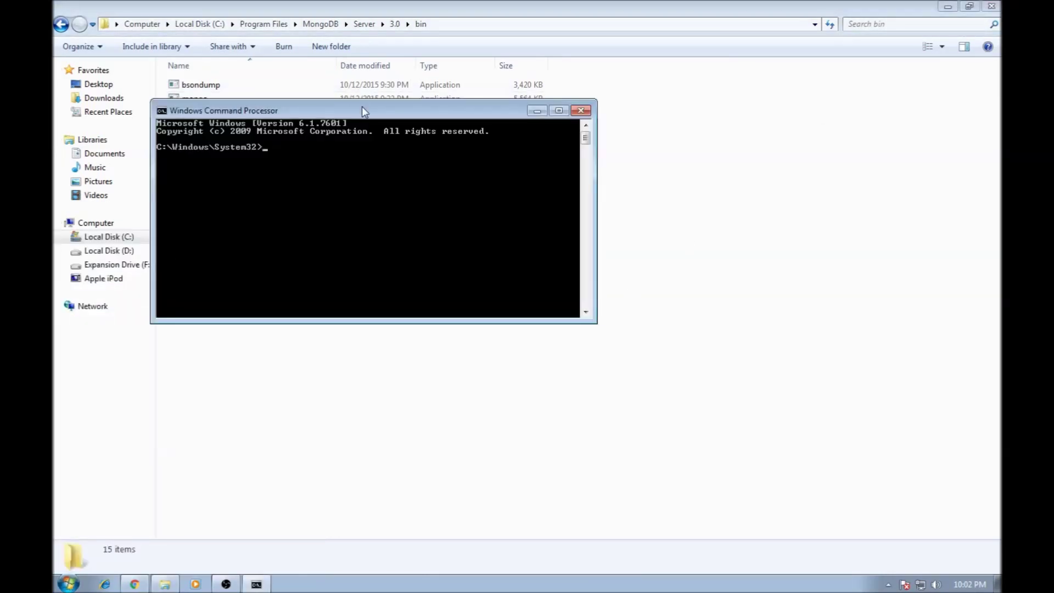
pyautogui.moveTo(362, 106)
pyautogui.mouseDown()
pyautogui.moveTo(566, 192)
pyautogui.moveTo(520, 306)
pyautogui.mouseUp()
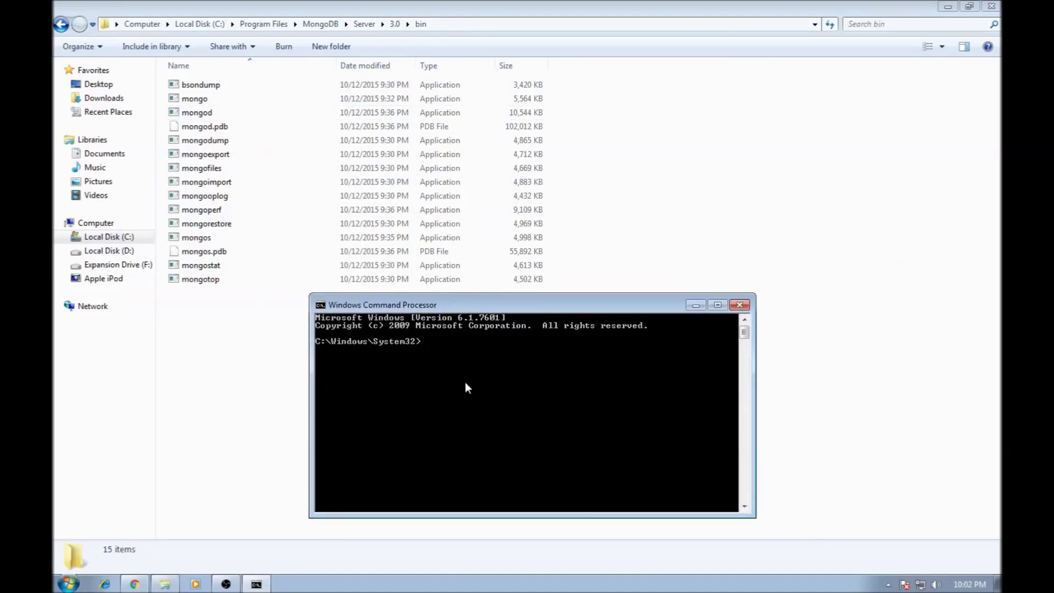
pyautogui.write('mongod')
pyautogui.press('Return')
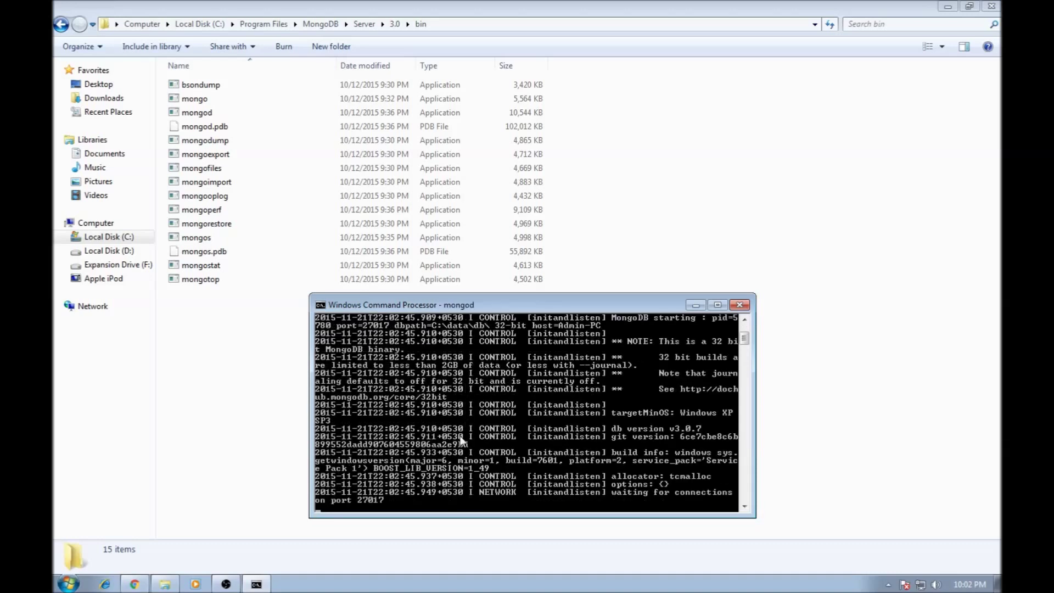
pyautogui.click(252, 412)
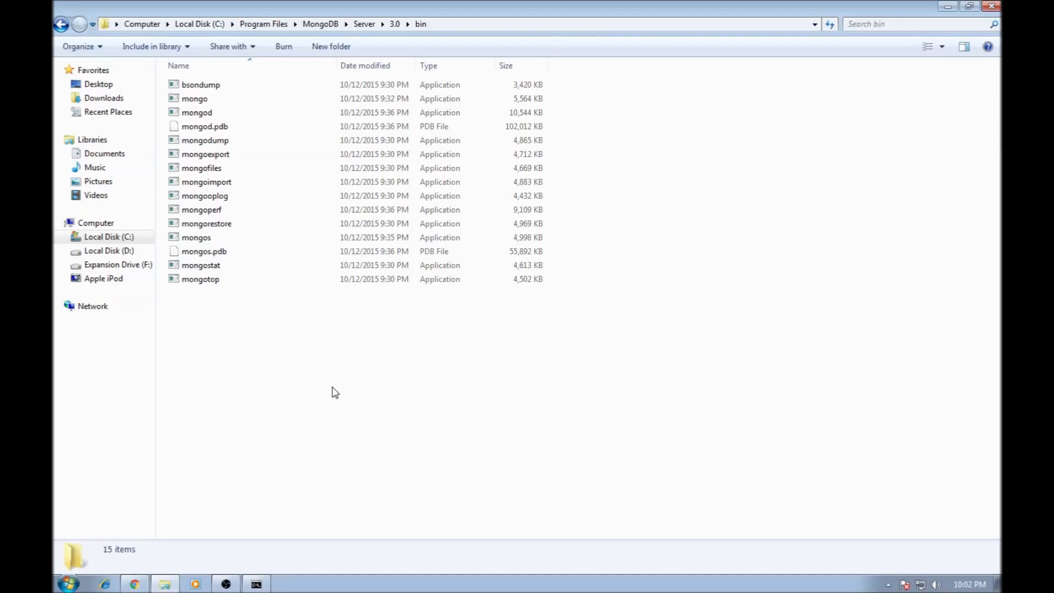
pyautogui.click(134, 584)
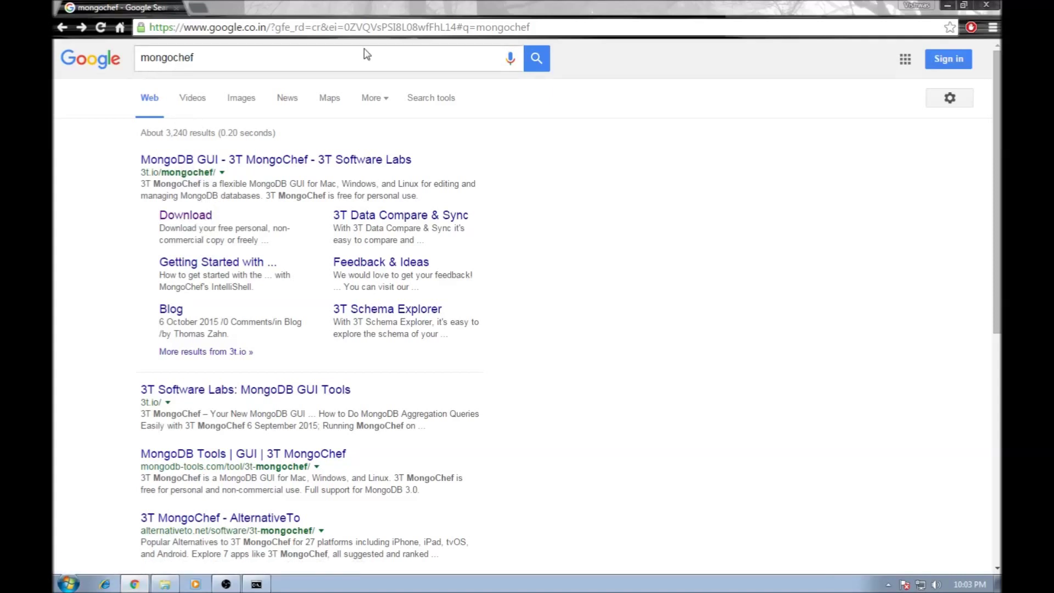
# Follow the Download sitelink under the 3T MongoChef search result.
pyautogui.click(205, 220)
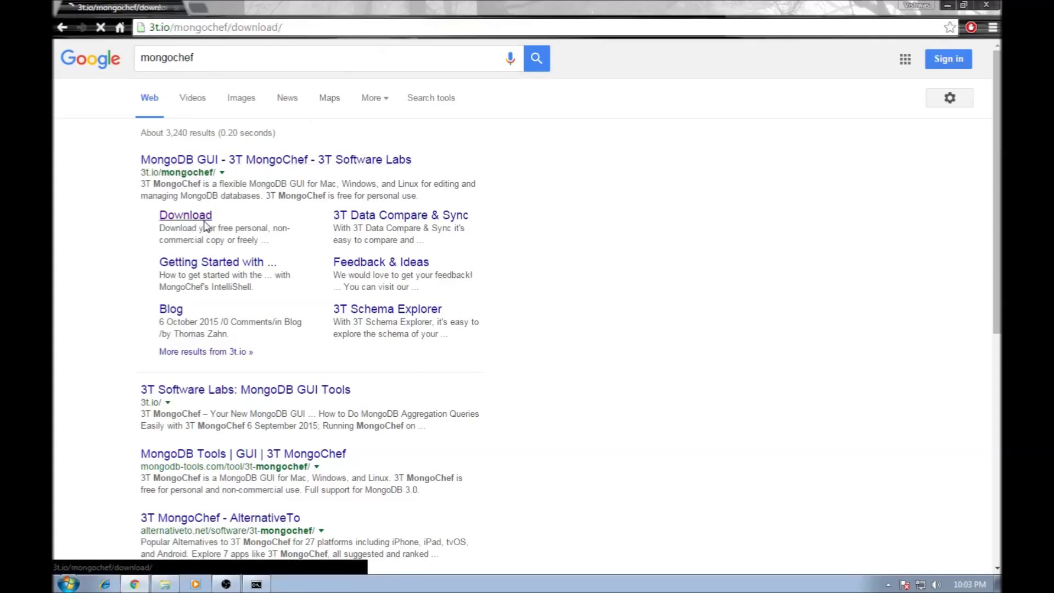
pyautogui.scroll(-2, 207, 229)
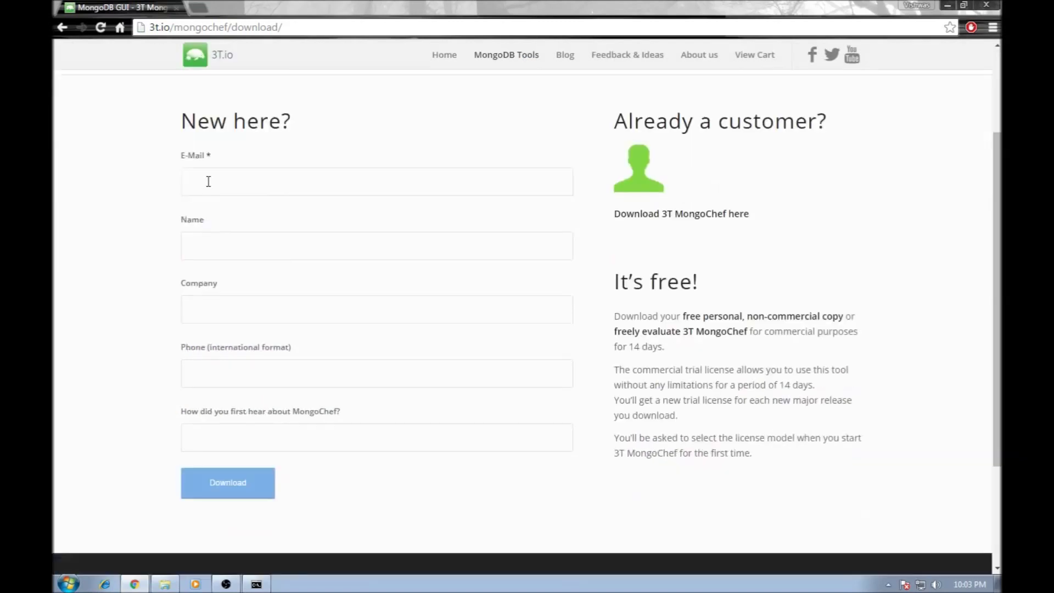